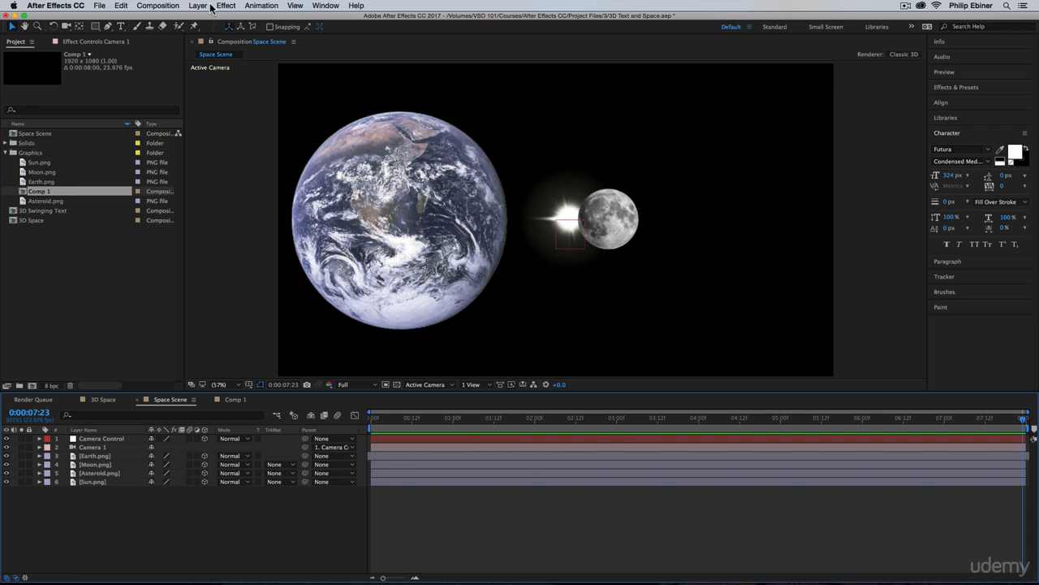
Create a white solid layer at 1920 × 1080 px in the Space Scene composition.
{"action": "left_click", "coordinate": [201, 6]}
{"action": "mouse_move", "coordinate": [203, 18]}
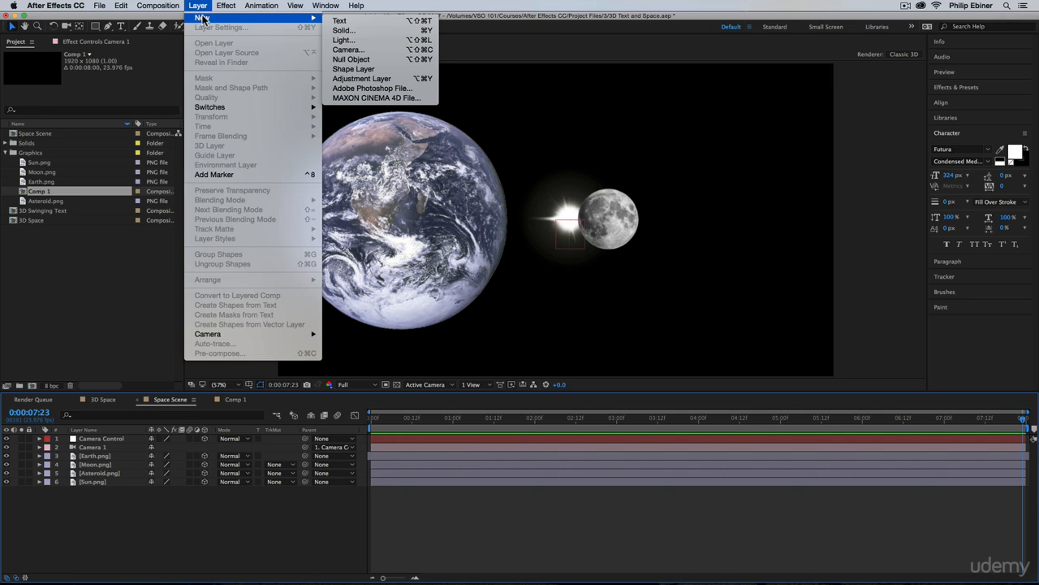
{"action": "left_click", "coordinate": [341, 31]}
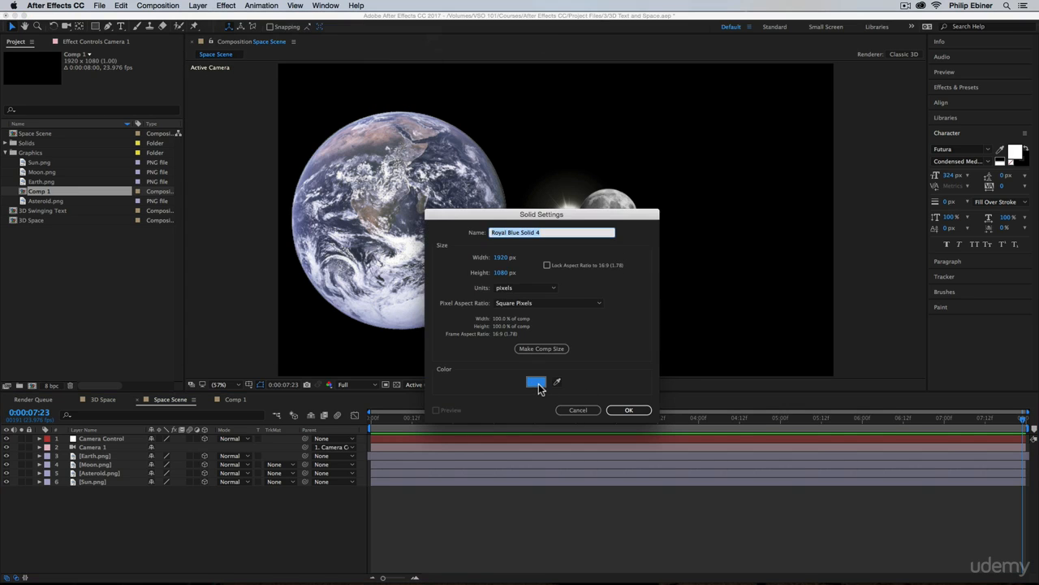
{"action": "left_click", "coordinate": [539, 384]}
{"action": "left_click_drag", "start_coordinate": [513, 319], "coordinate": [363, 241]}
{"action": "left_click", "coordinate": [644, 251]}
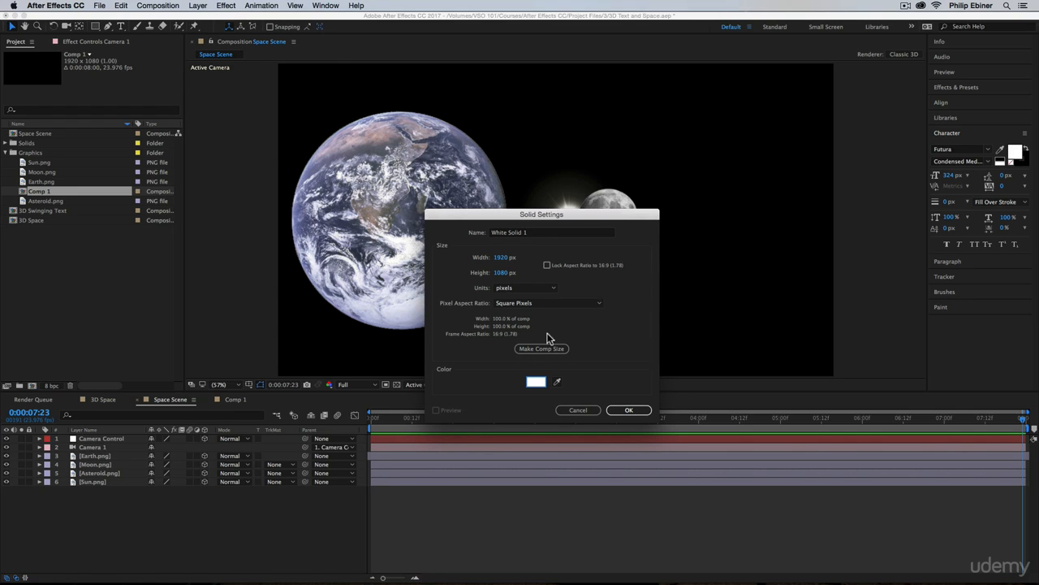
{"action": "left_click", "coordinate": [629, 410]}
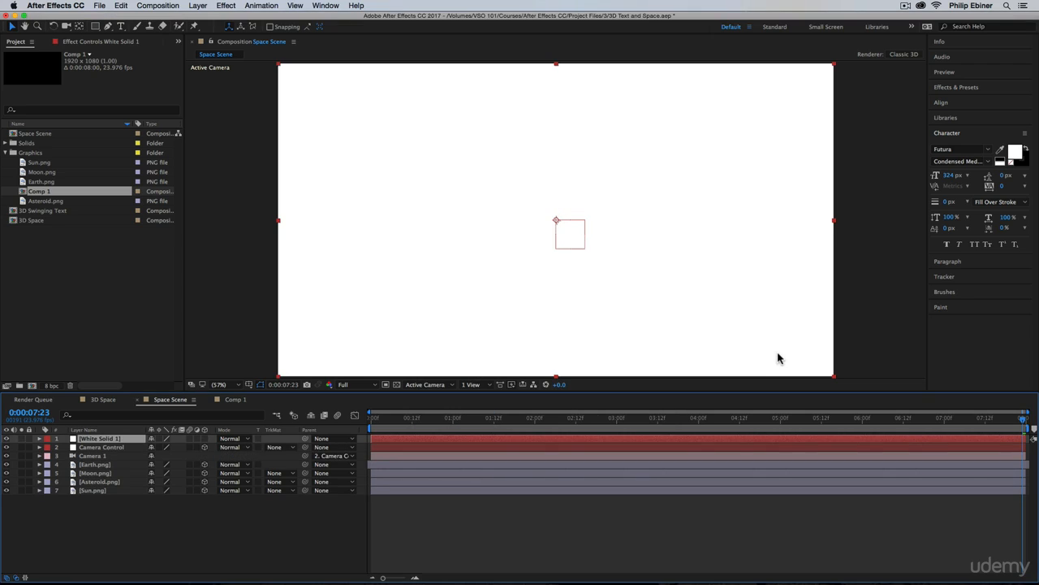
Find the CC Star Burst effect and apply it to the white solid.
{"action": "left_click", "coordinate": [944, 90]}
{"action": "left_click", "coordinate": [979, 101]}
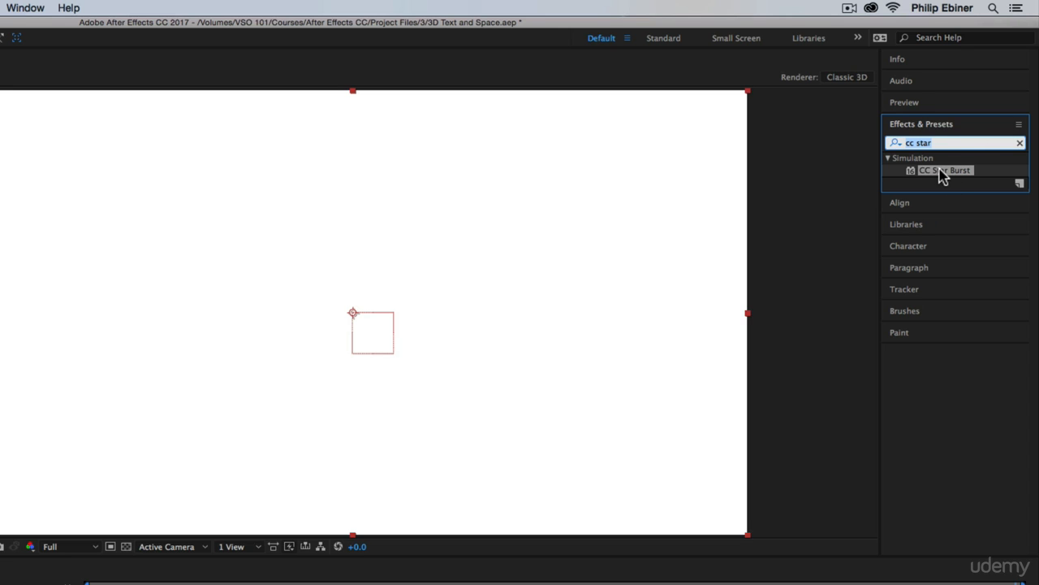
{"action": "left_click_drag", "start_coordinate": [951, 178], "coordinate": [466, 272]}
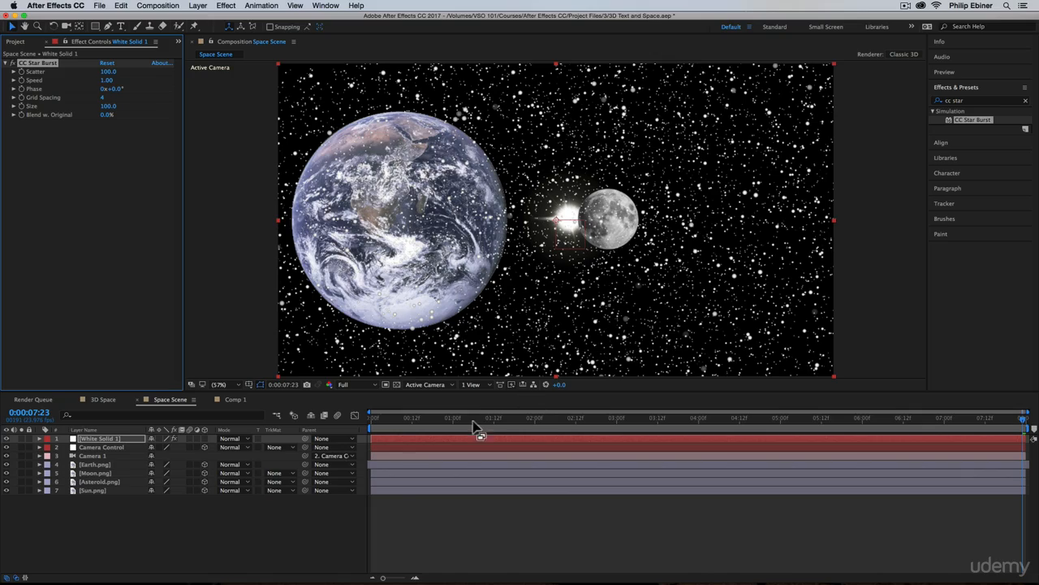
Preview the star burst from the first frame with all other layers temporarily hidden.
{"action": "left_click_drag", "start_coordinate": [397, 430], "coordinate": [6, 490]}
{"action": "key", "text": "KP_0"}
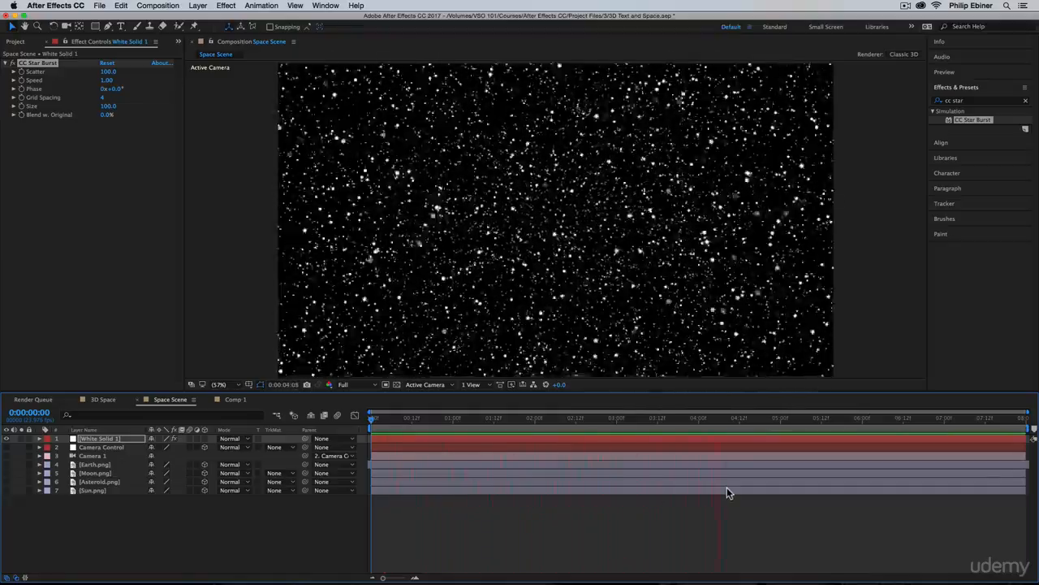
{"action": "key", "text": "space"}
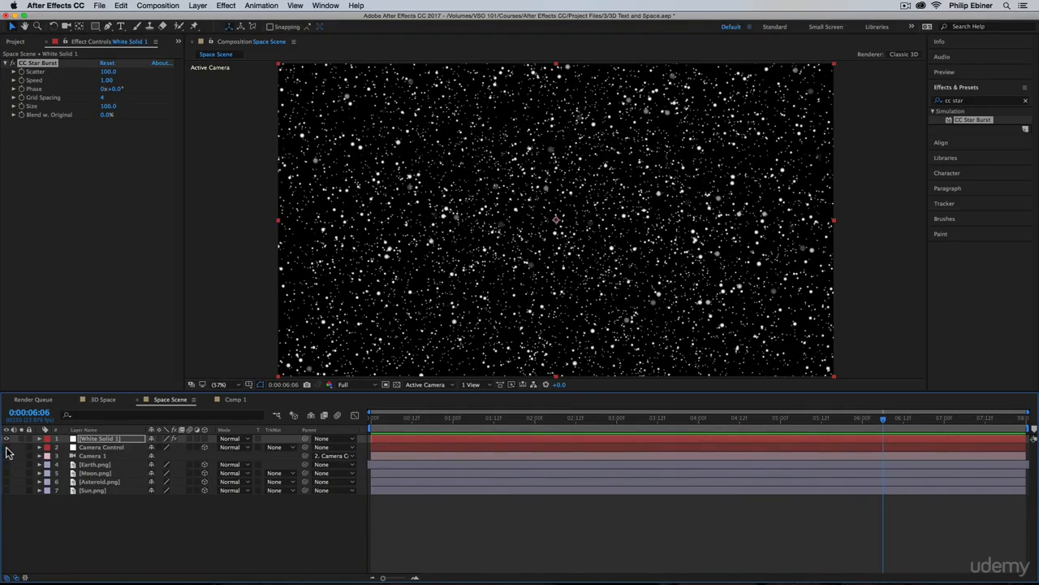
Set the star burst's Speed to 0 and its Size to 20, checking the stars at 0:00:01:04.
{"action": "left_click", "coordinate": [406, 417]}
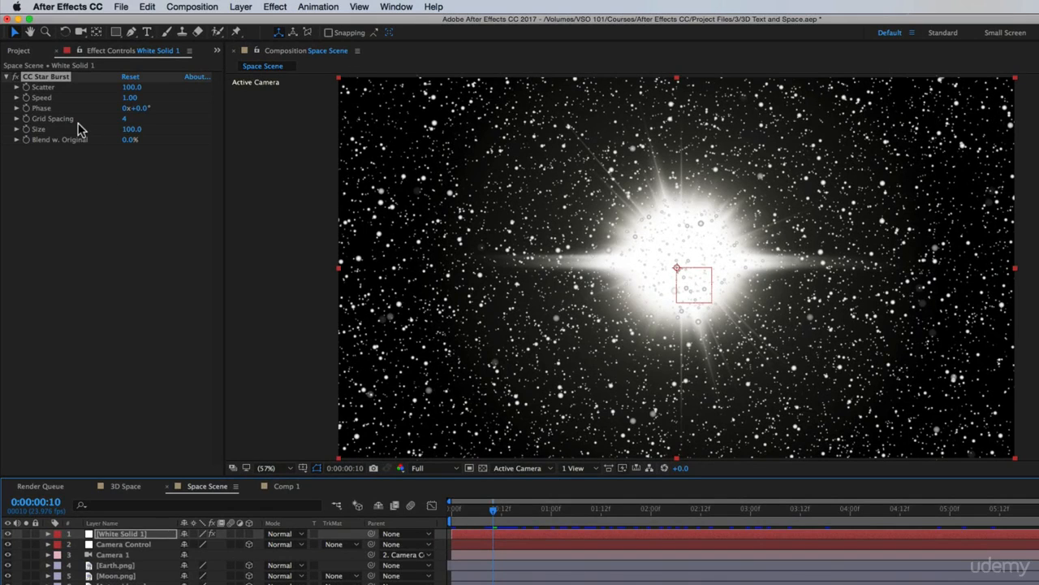
{"action": "left_click", "coordinate": [127, 99]}
{"action": "type", "text": "0"}
{"action": "key", "text": "Return"}
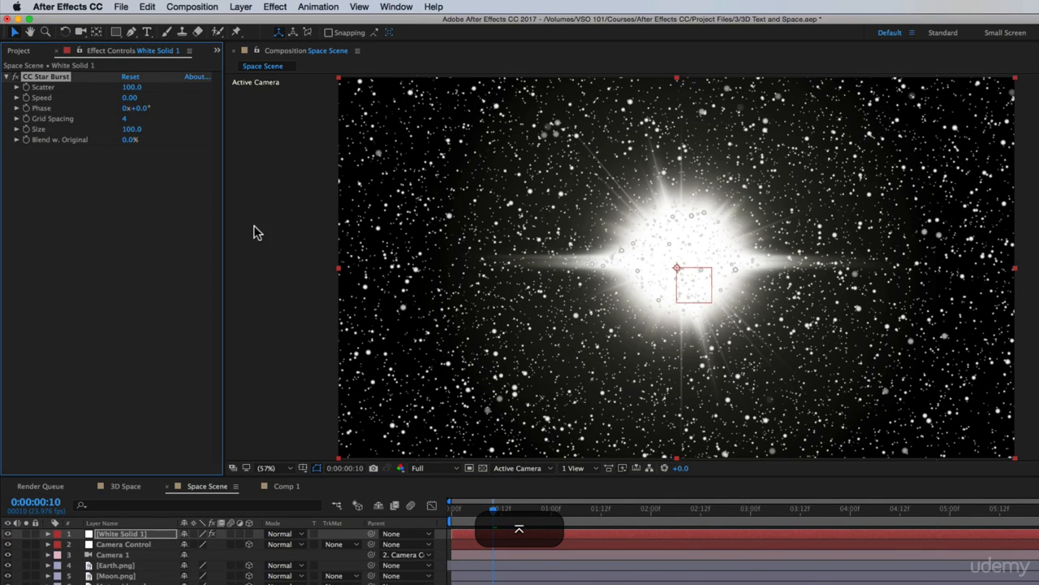
{"action": "left_click_drag", "start_coordinate": [494, 509], "coordinate": [568, 497]}
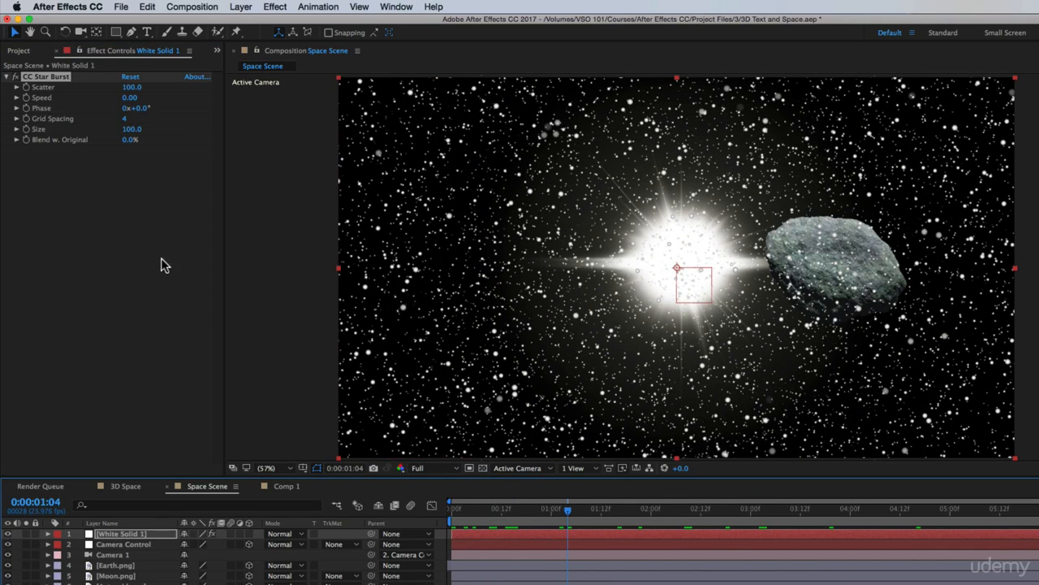
{"action": "left_click_drag", "start_coordinate": [134, 130], "coordinate": [109, 140]}
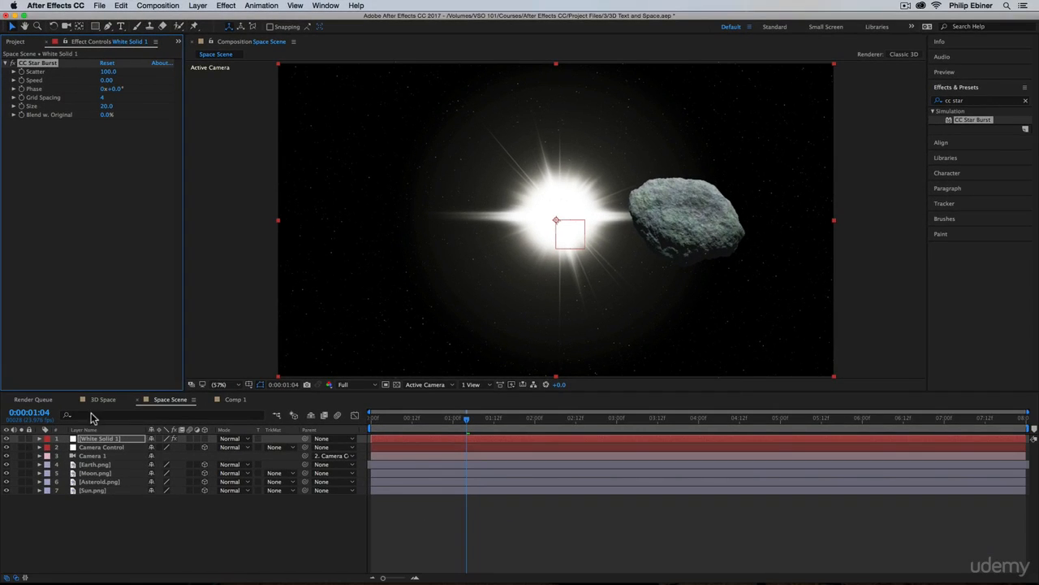
Move the white solid beneath all other layers in the stack and preview the scene.
{"action": "left_click_drag", "start_coordinate": [98, 438], "coordinate": [104, 528]}
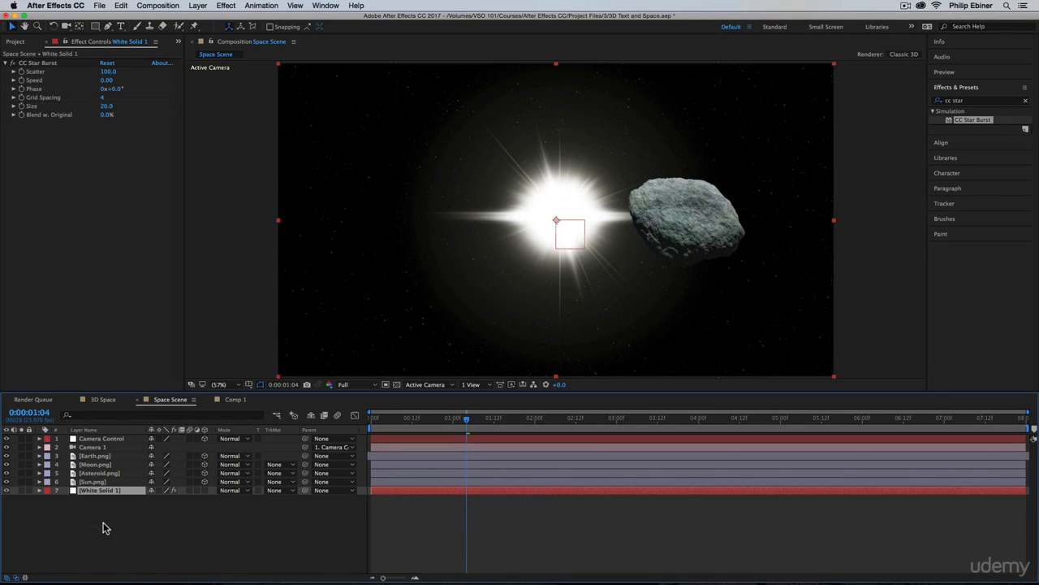
{"action": "left_click", "coordinate": [521, 549]}
{"action": "key", "text": "KP_0"}
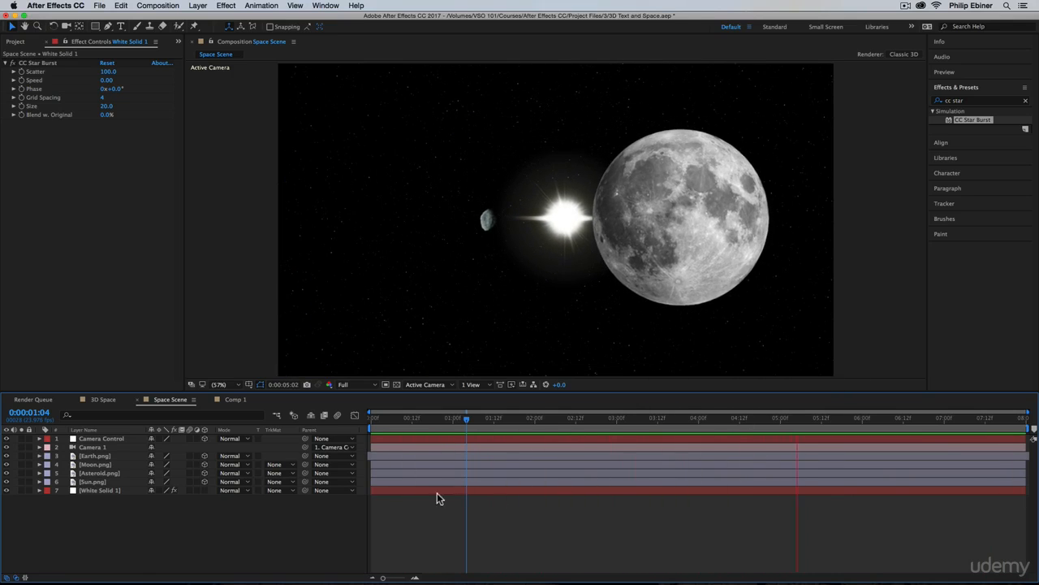
{"action": "key", "text": "space"}
Keyframe the white solid's scale at 100% at 0:00:07:23 and 120% at the first frame.
{"action": "left_click", "coordinate": [395, 491]}
{"action": "key", "text": "s"}
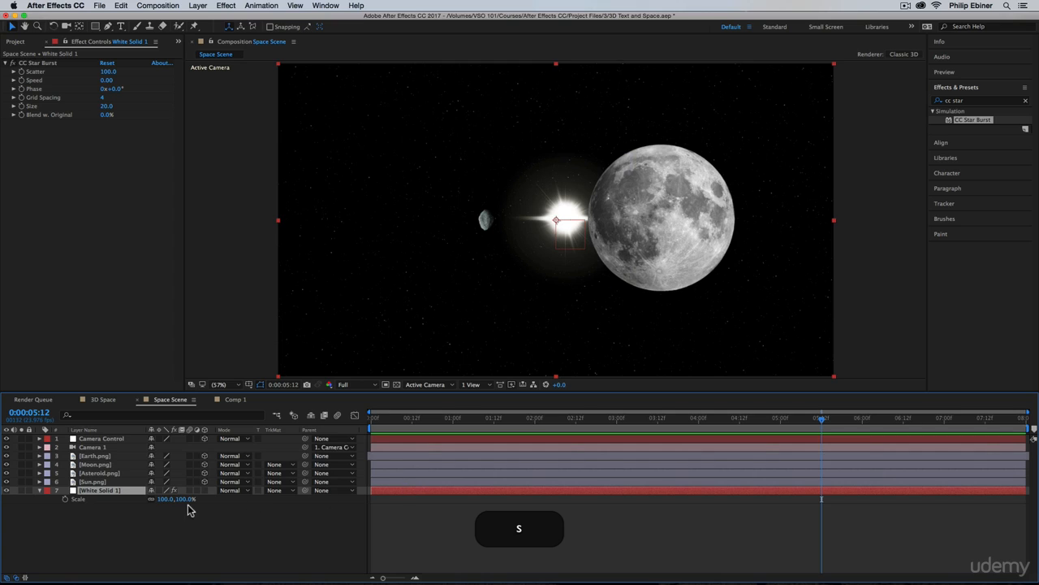
{"action": "left_click", "coordinate": [1022, 419]}
{"action": "left_click", "coordinate": [66, 499]}
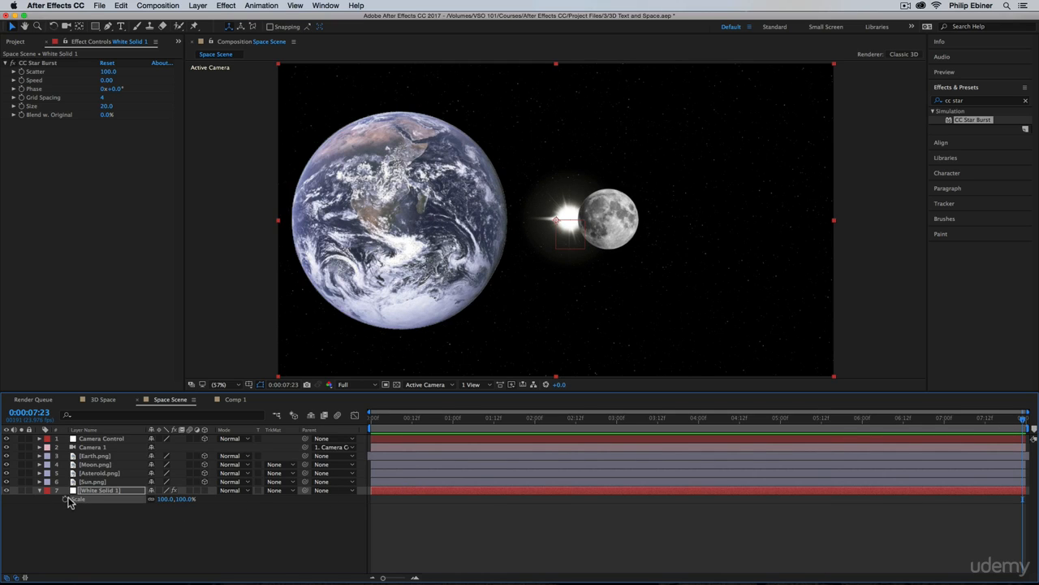
{"action": "key", "text": "Home"}
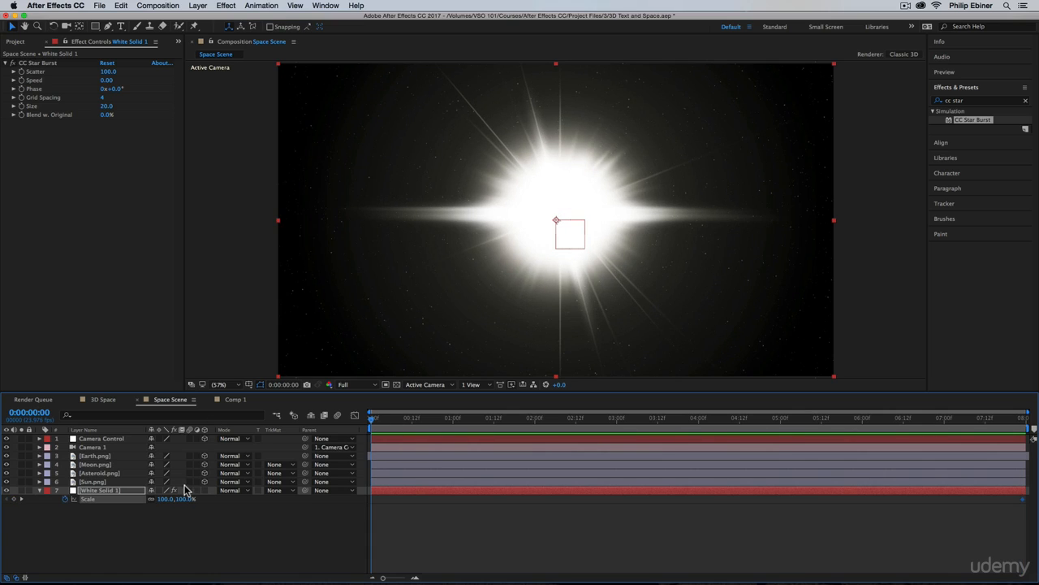
{"action": "type", "text": "1"}
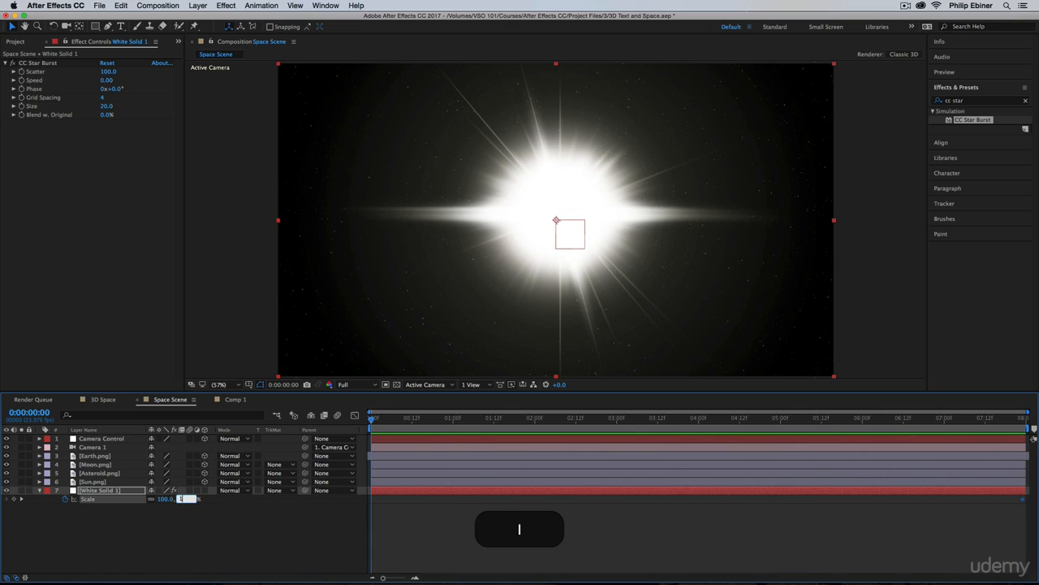
{"action": "type", "text": "20"}
{"action": "key", "text": "Return"}
Preview the white solid's scale animation against the planets.
{"action": "left_click", "coordinate": [491, 571]}
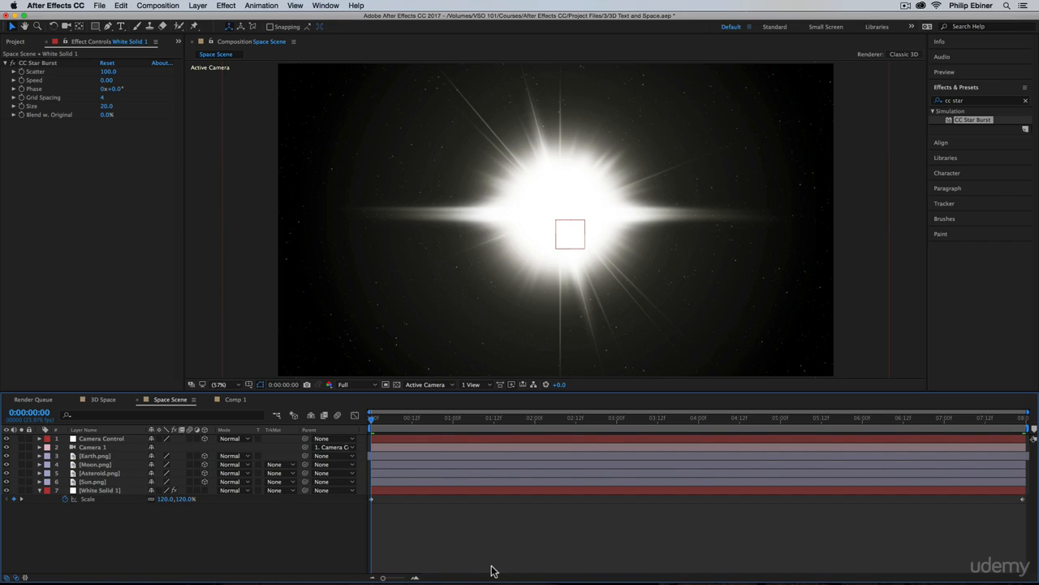
{"action": "key", "text": "KP_0"}
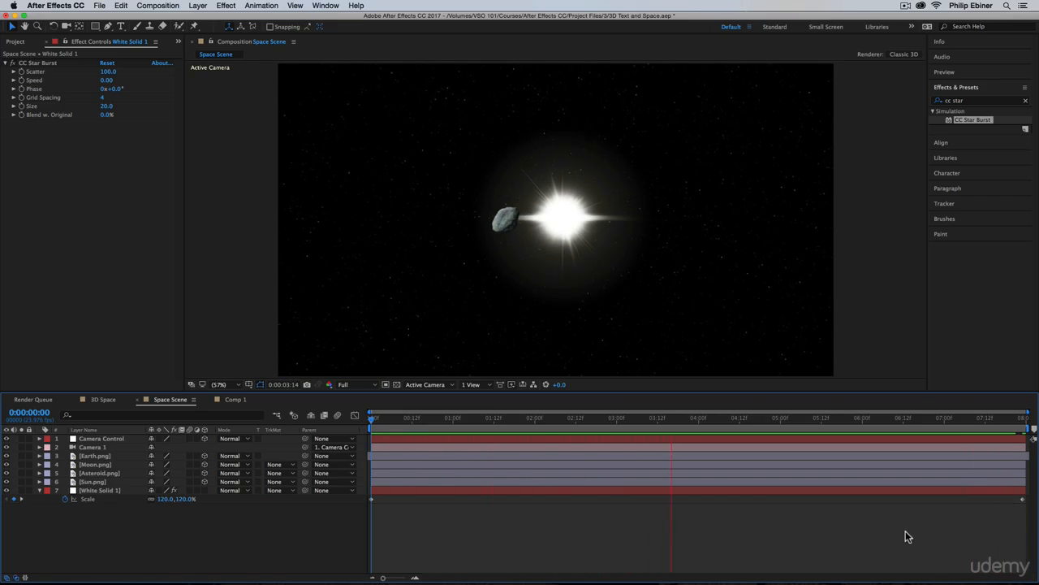
{"action": "key", "text": "space"}
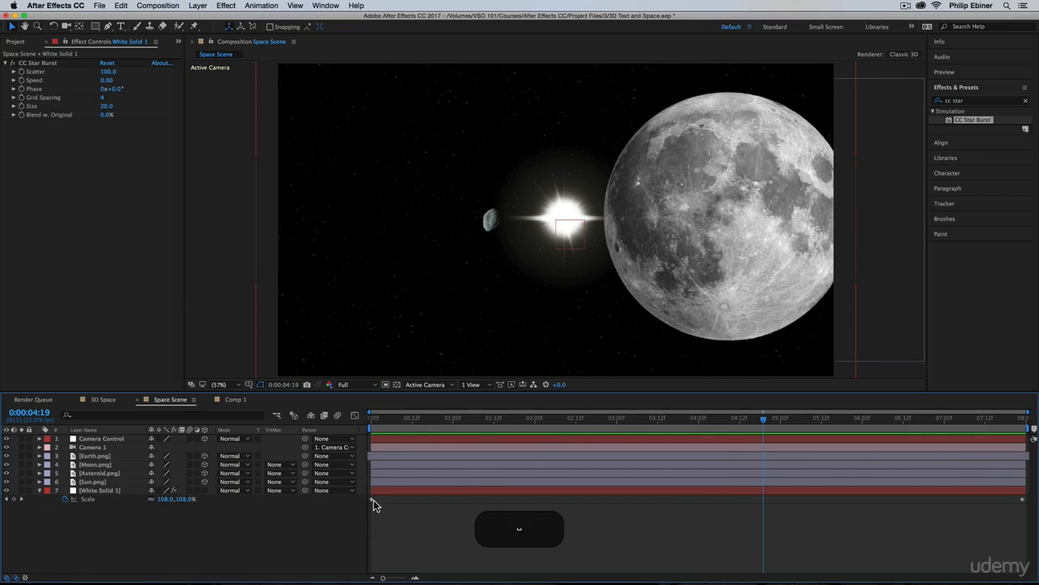
Delete both scale keyframes from the white solid.
{"action": "left_click_drag", "start_coordinate": [376, 505], "coordinate": [354, 493]}
{"action": "key", "text": "BackSpace"}
{"action": "left_click_drag", "start_coordinate": [967, 514], "coordinate": [1037, 499]}
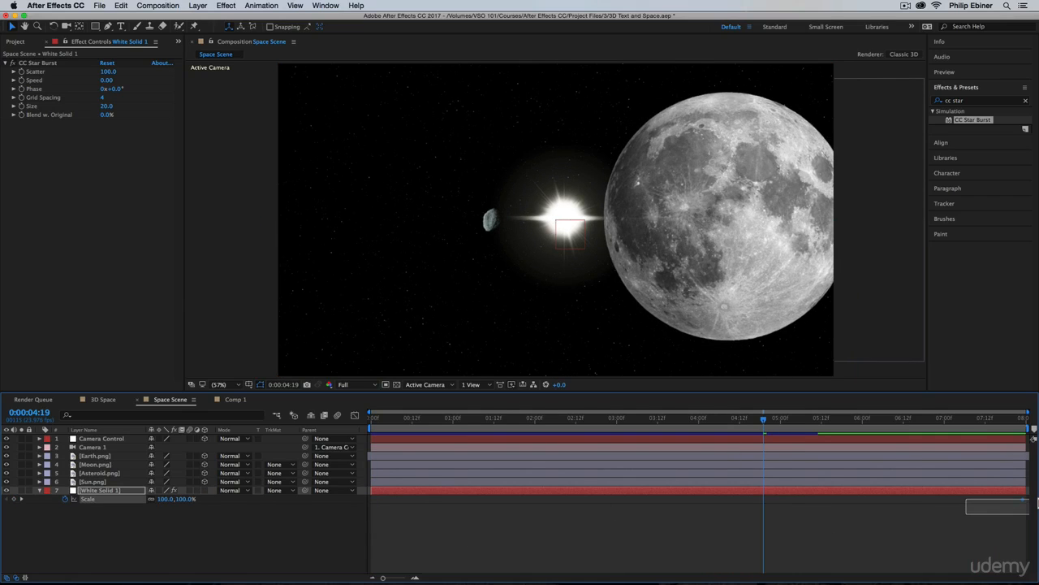
{"action": "key", "text": "BackSpace"}
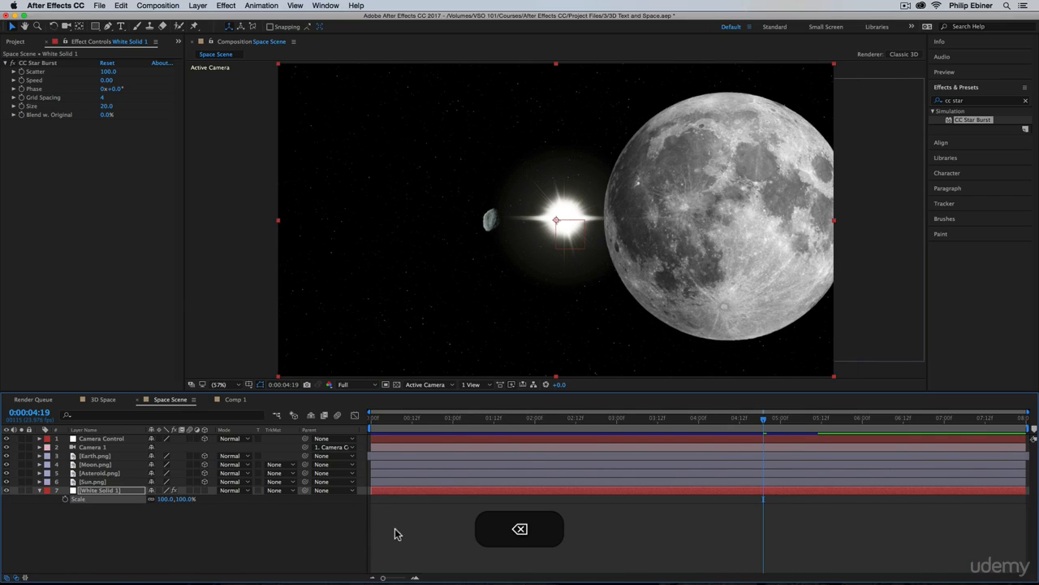
Make the white solid a 3D layer and check the scene through to 0:00:07:23.
{"action": "left_click", "coordinate": [205, 490]}
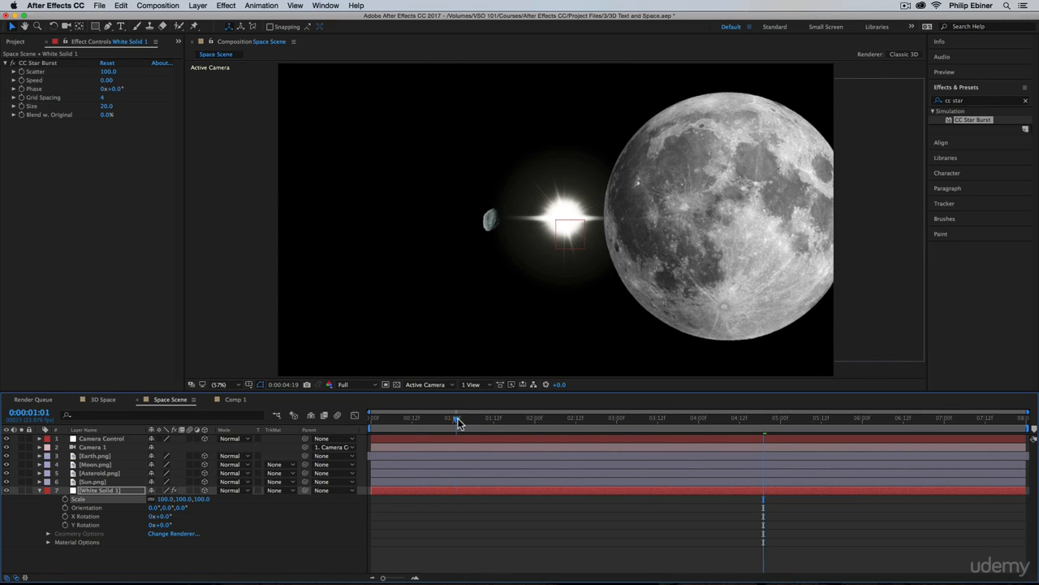
{"action": "left_click_drag", "start_coordinate": [459, 423], "coordinate": [887, 419]}
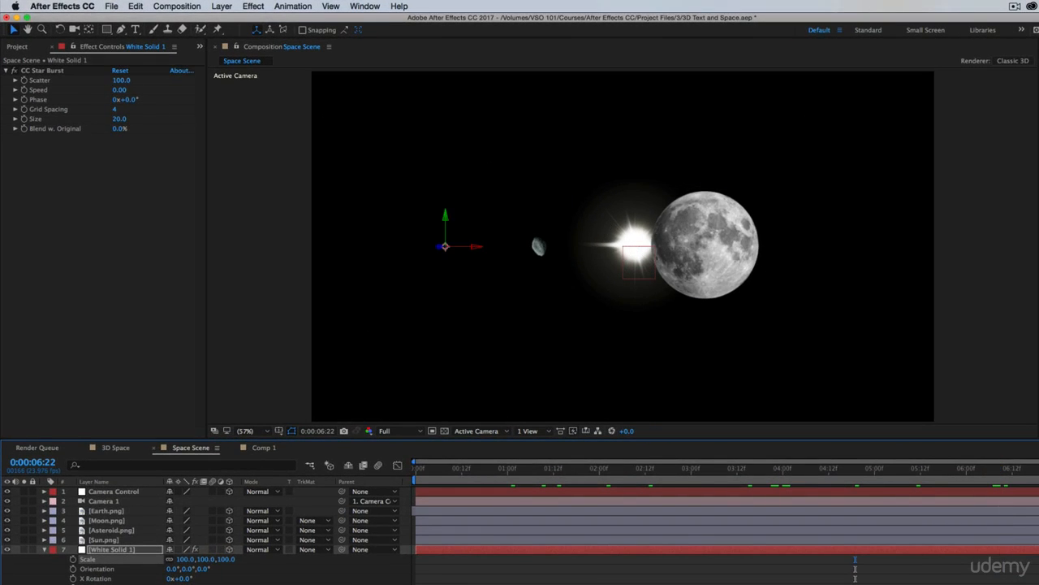
{"action": "left_click_drag", "start_coordinate": [1029, 468], "coordinate": [1038, 469]}
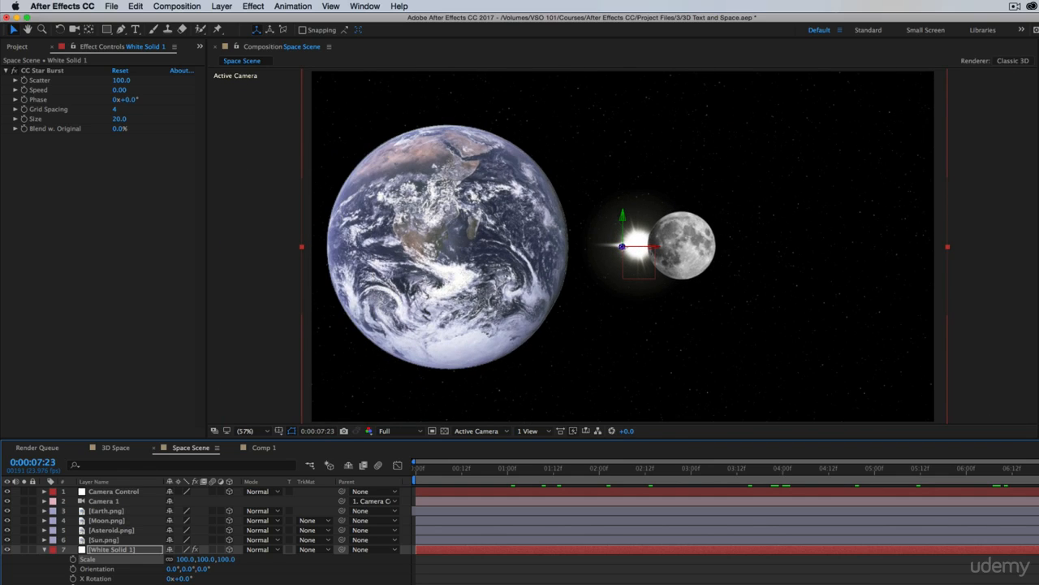
Reveal the position properties of the Earth layer and the white solid.
{"action": "left_click", "coordinate": [115, 511]}
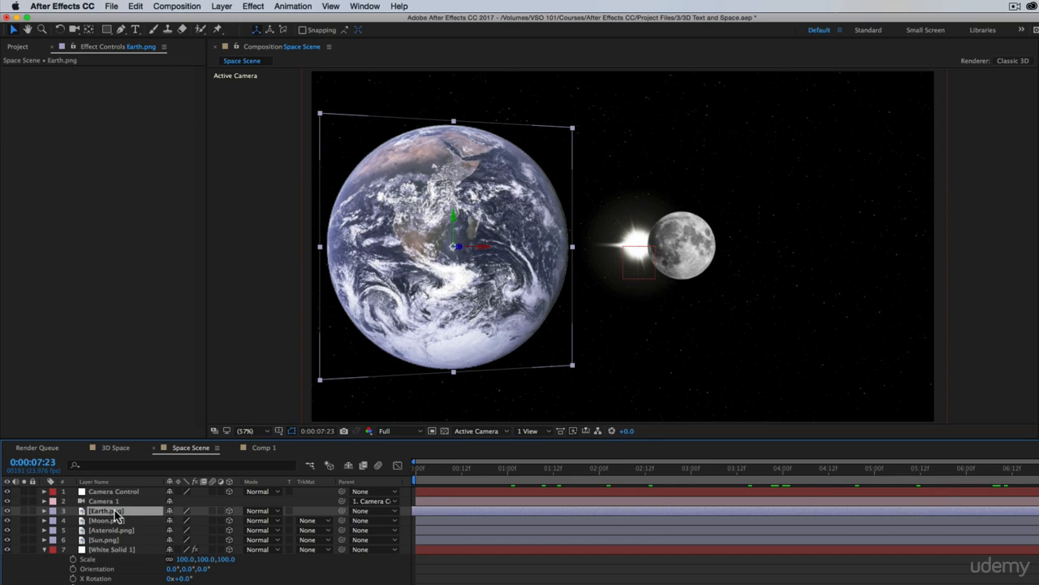
{"action": "key", "text": "p"}
{"action": "left_click", "coordinate": [104, 560]}
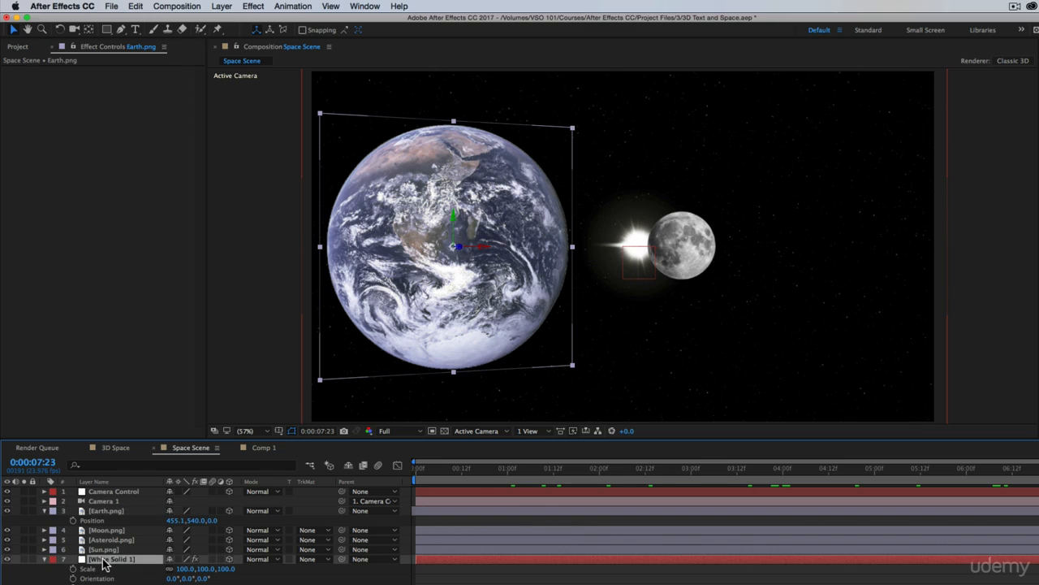
{"action": "key", "text": "p"}
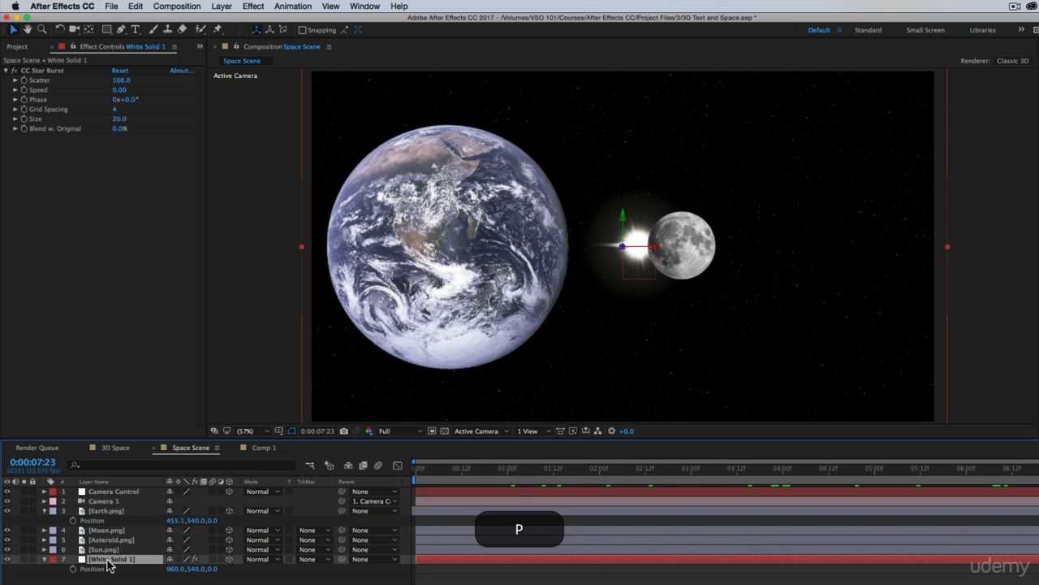
Rename the white solid layer as Stars.
{"action": "key", "text": "Return"}
{"action": "type", "text": "Star"}
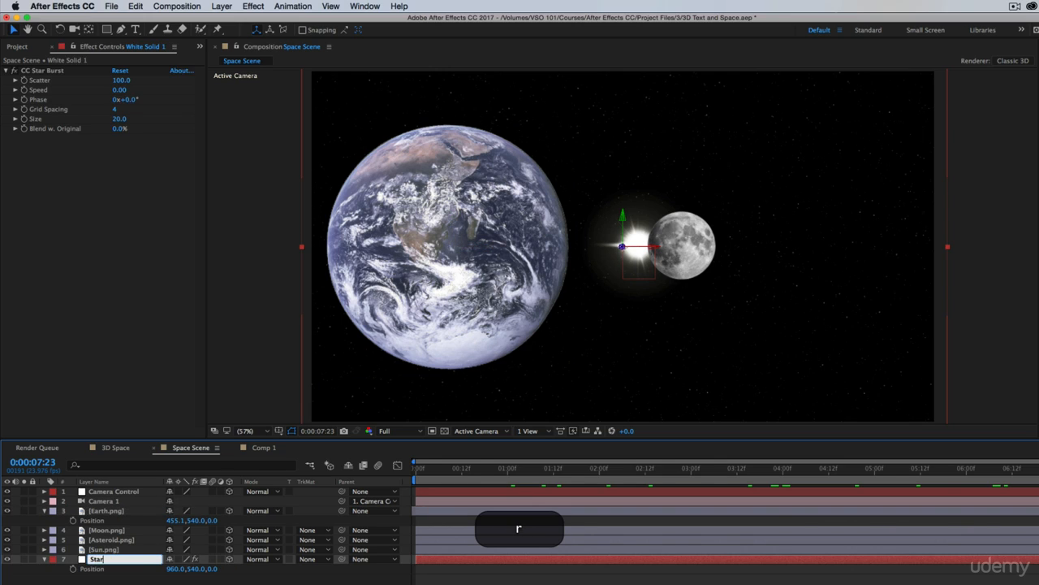
{"action": "type", "text": "s"}
{"action": "key", "text": "Return"}
Push the Stars layer far behind the planets by setting its Z position to 21000.
{"action": "left_click", "coordinate": [213, 524]}
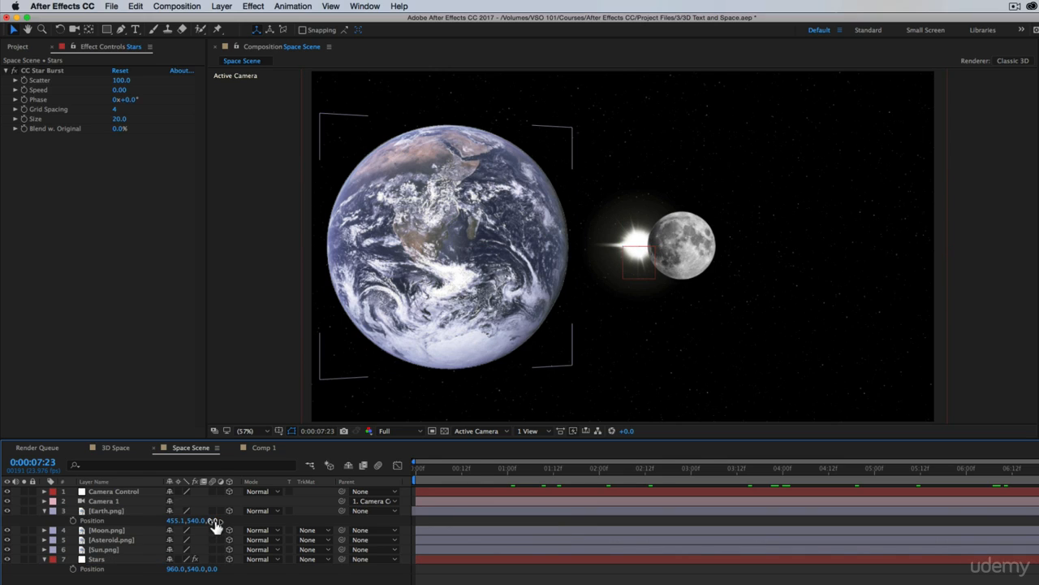
{"action": "left_click", "coordinate": [213, 570]}
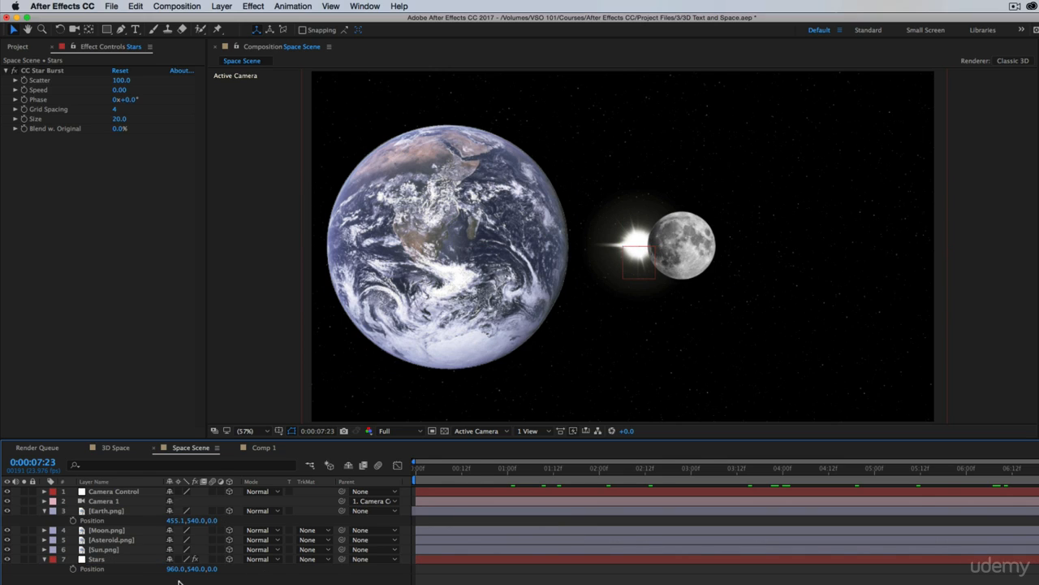
{"action": "left_click", "coordinate": [118, 559]}
{"action": "left_click_drag", "start_coordinate": [502, 471], "coordinate": [1038, 509]}
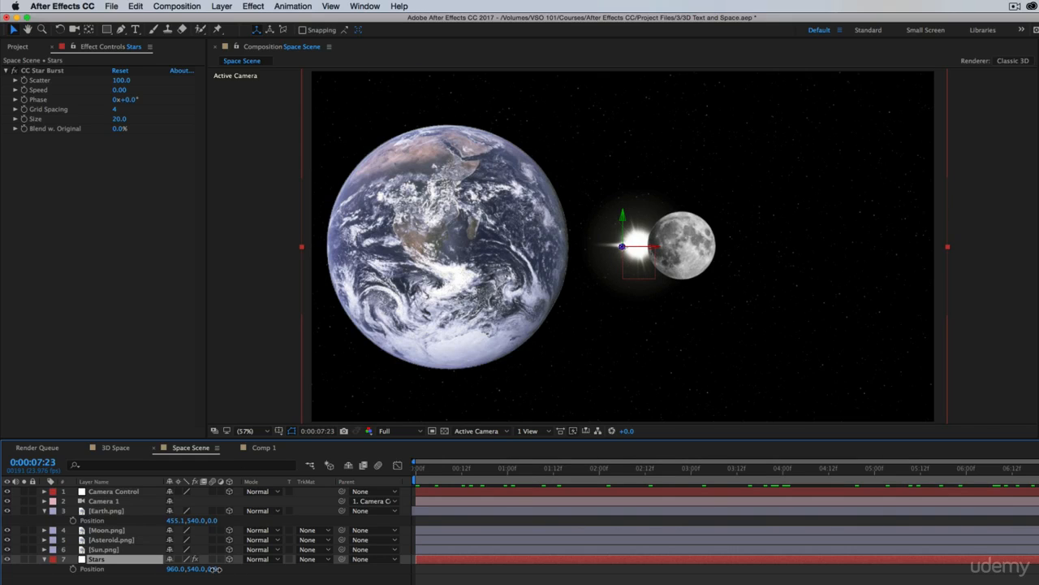
{"action": "left_click_drag", "start_coordinate": [213, 570], "coordinate": [268, 569]}
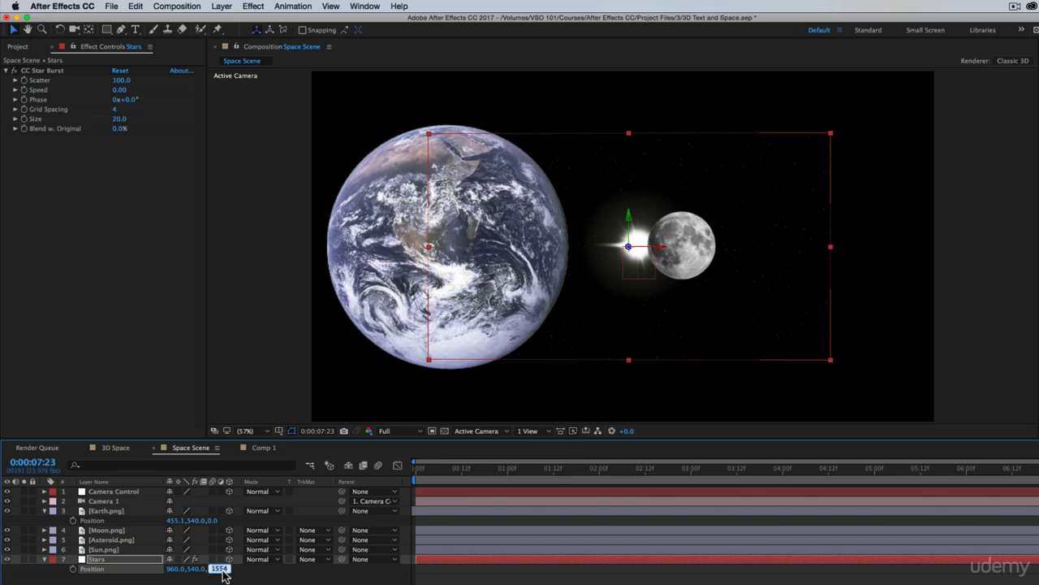
{"action": "type", "text": "2"}
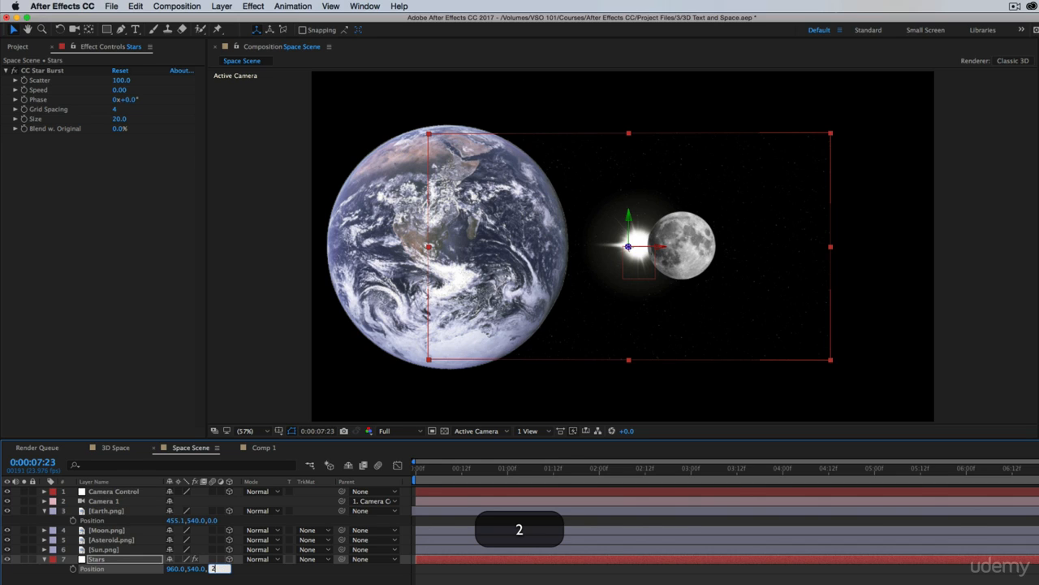
{"action": "type", "text": "1000"}
{"action": "key", "text": "Return"}
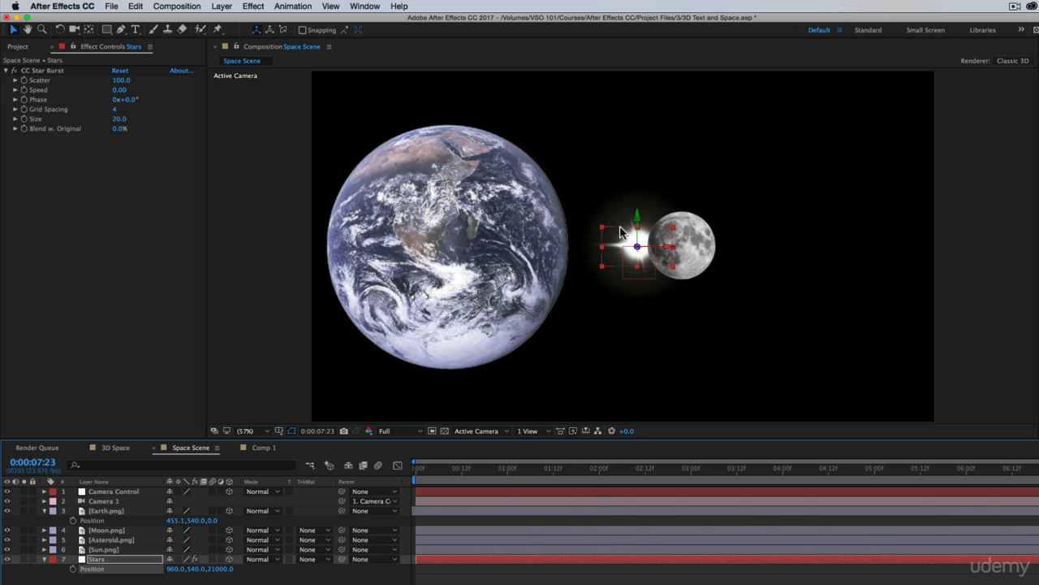
Scale the Stars layer uniformly to 970% at 0:00:07:23 and preview the star field across the scene.
{"action": "left_click_drag", "start_coordinate": [460, 469], "coordinate": [302, 479]}
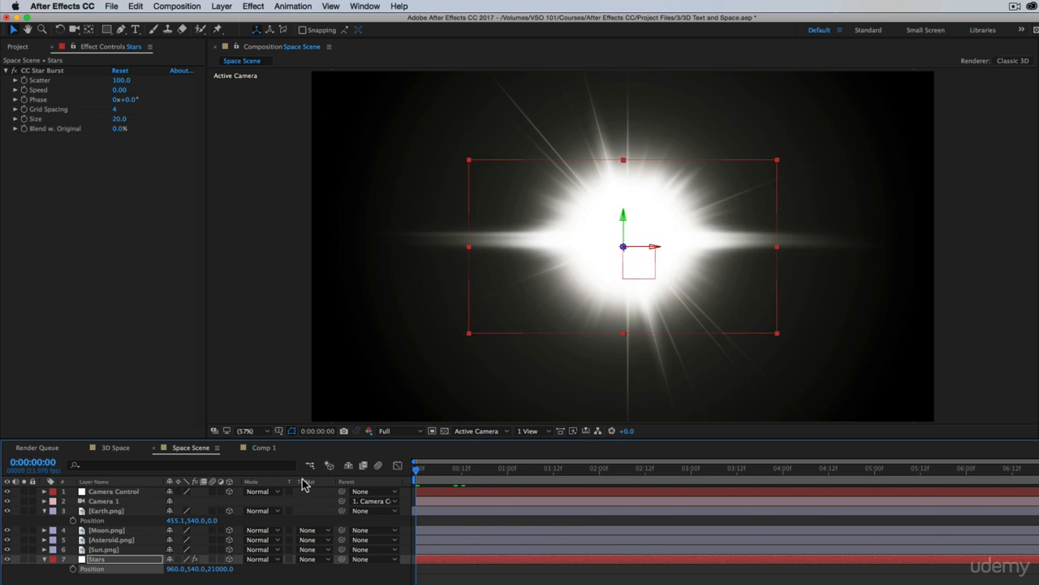
{"action": "left_click", "coordinate": [597, 581]}
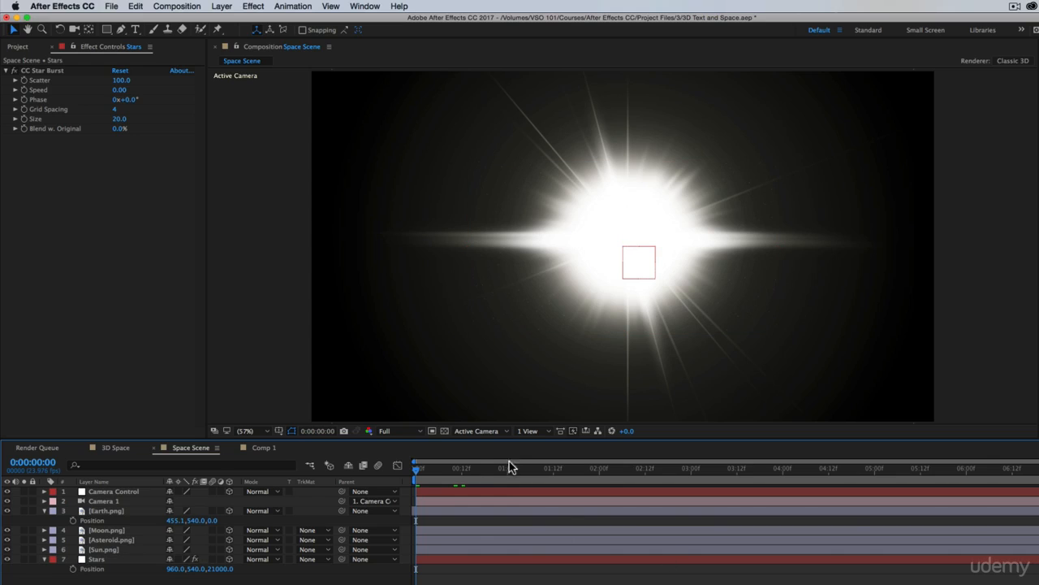
{"action": "left_click_drag", "start_coordinate": [419, 474], "coordinate": [1038, 492]}
{"action": "left_click", "coordinate": [696, 560]}
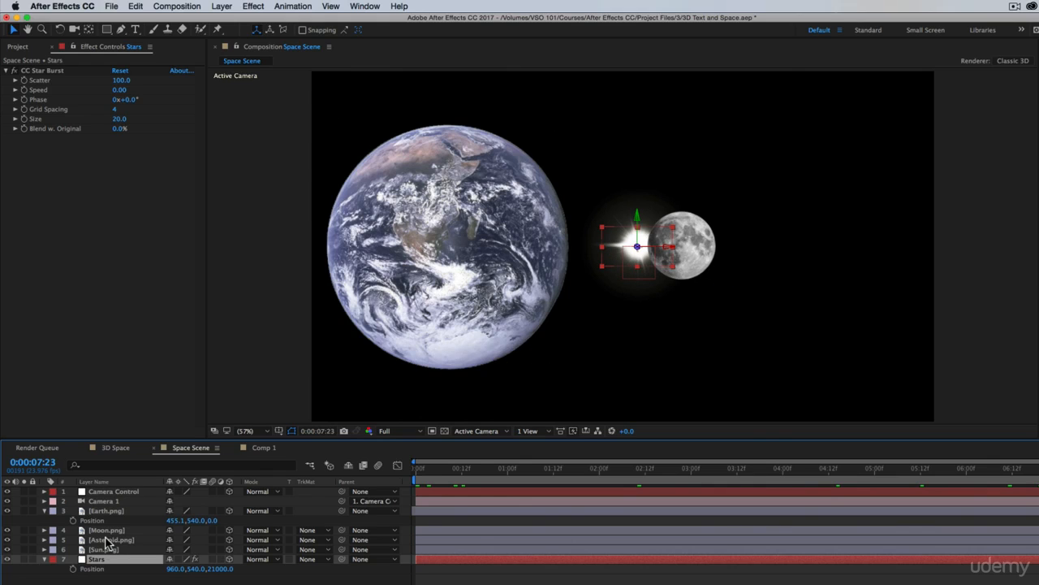
{"action": "key", "text": "s"}
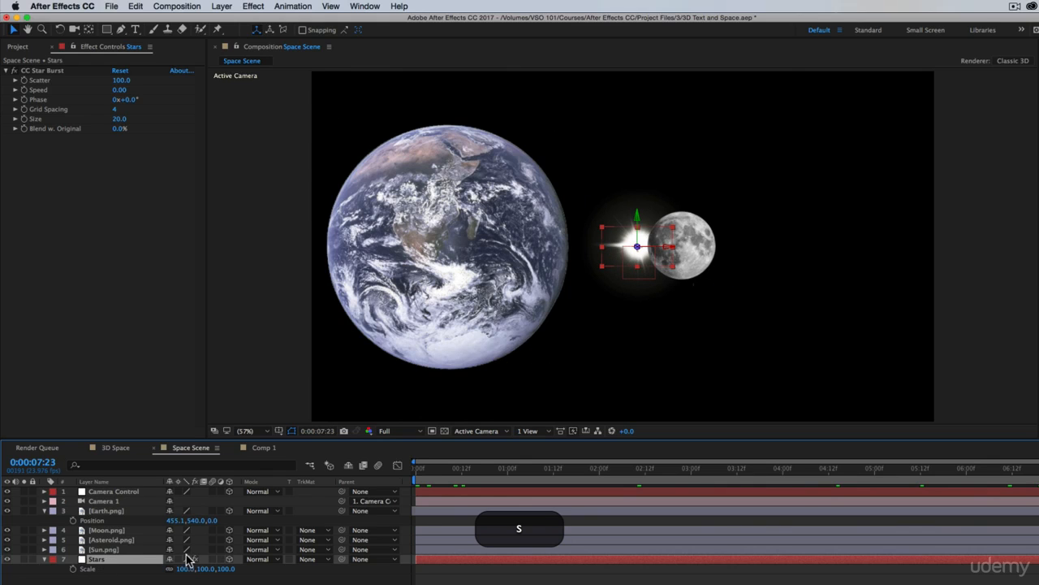
{"action": "left_click_drag", "start_coordinate": [186, 569], "coordinate": [675, 567]}
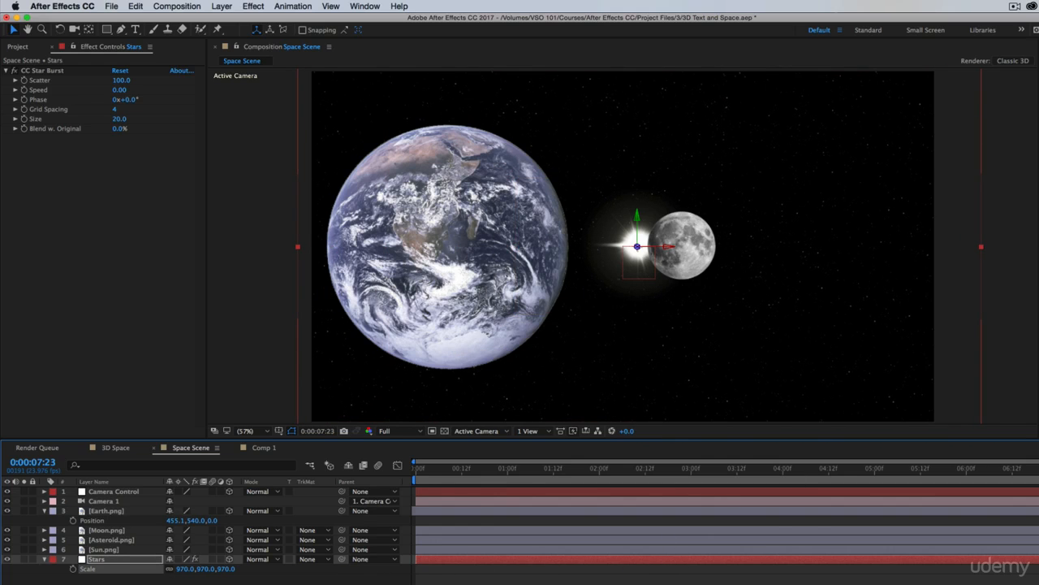
{"action": "left_click", "coordinate": [434, 467]}
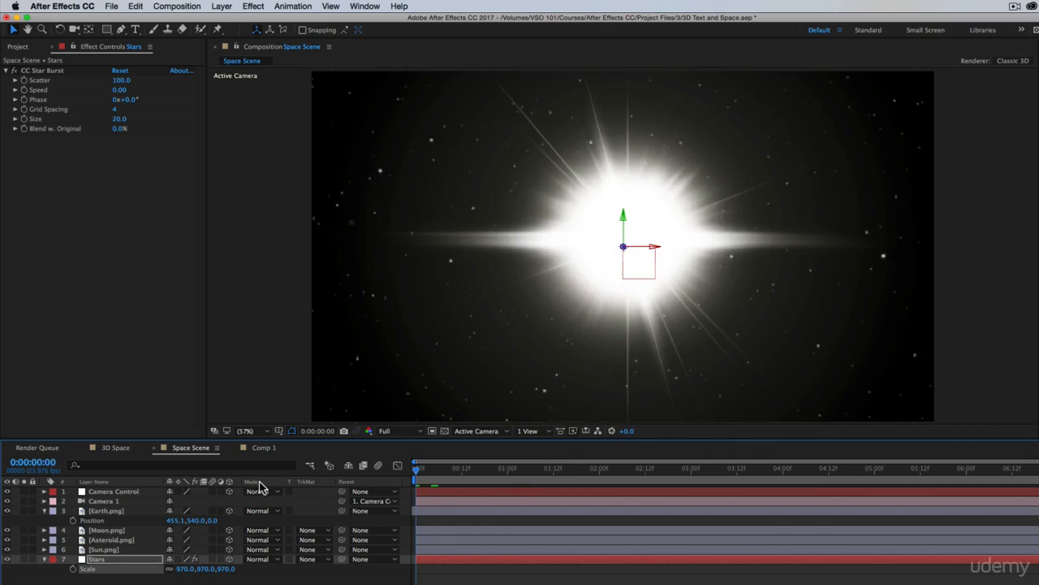
{"action": "left_click_drag", "start_coordinate": [400, 428], "coordinate": [1038, 495]}
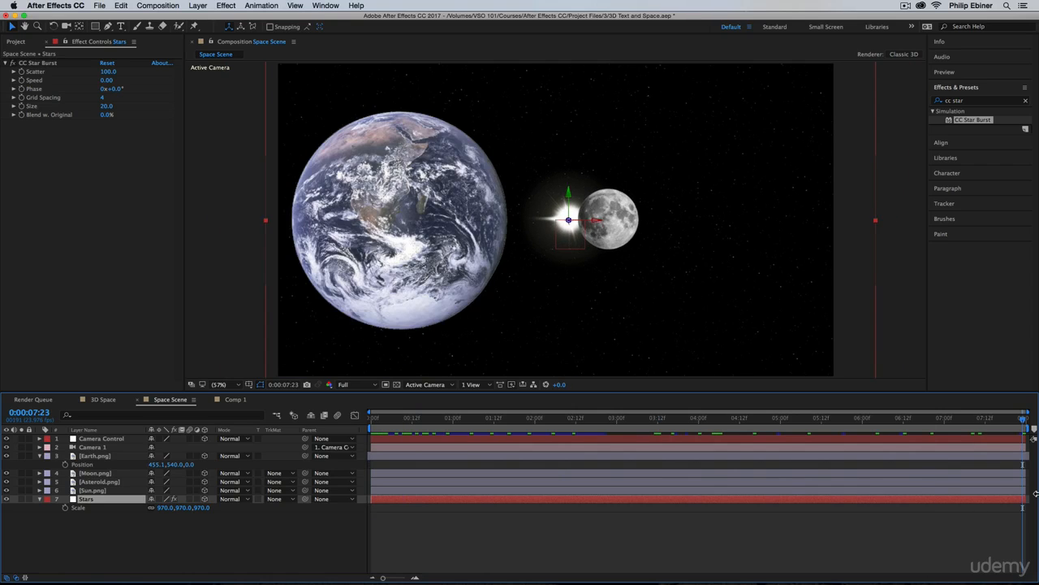
{"action": "key", "text": "KP_0"}
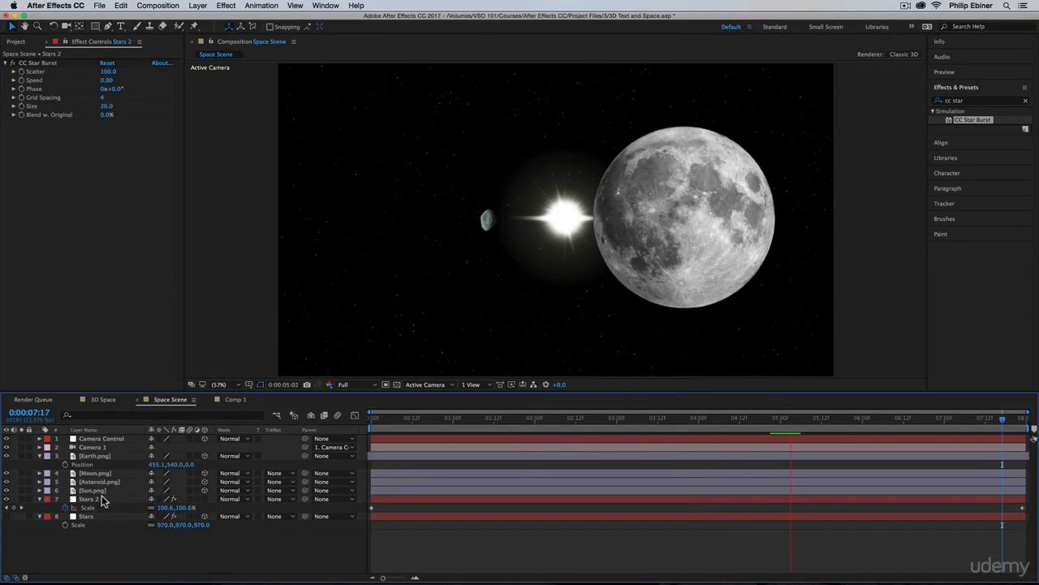
Examine how the Stars 2 layer with keyframed scale looks from the first to the last frame, and play the scene.
{"action": "left_click", "coordinate": [85, 500]}
{"action": "key", "text": "space"}
{"action": "left_click_drag", "start_coordinate": [436, 417], "coordinate": [709, 489]}
{"action": "key", "text": "Home"}
{"action": "key", "text": "End"}
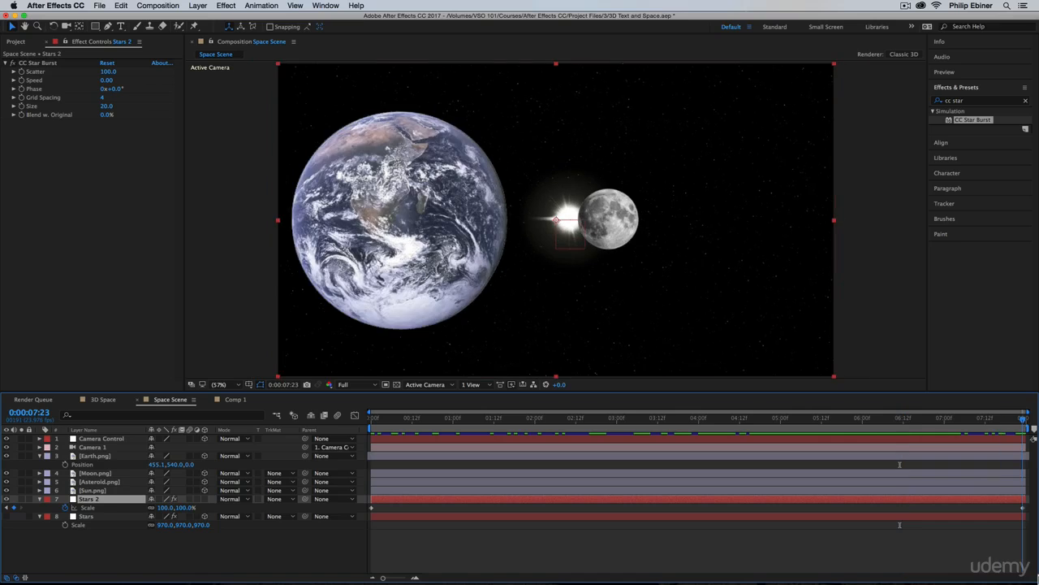
{"action": "key", "text": "Home"}
{"action": "key", "text": "End"}
{"action": "left_click_drag", "start_coordinate": [400, 420], "coordinate": [742, 421]}
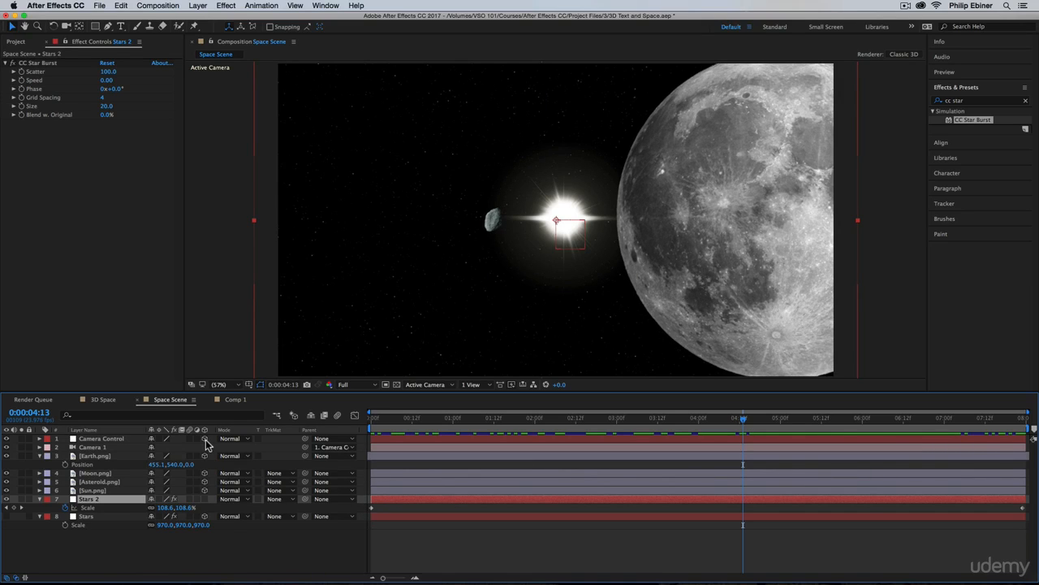
{"action": "key", "text": "space"}
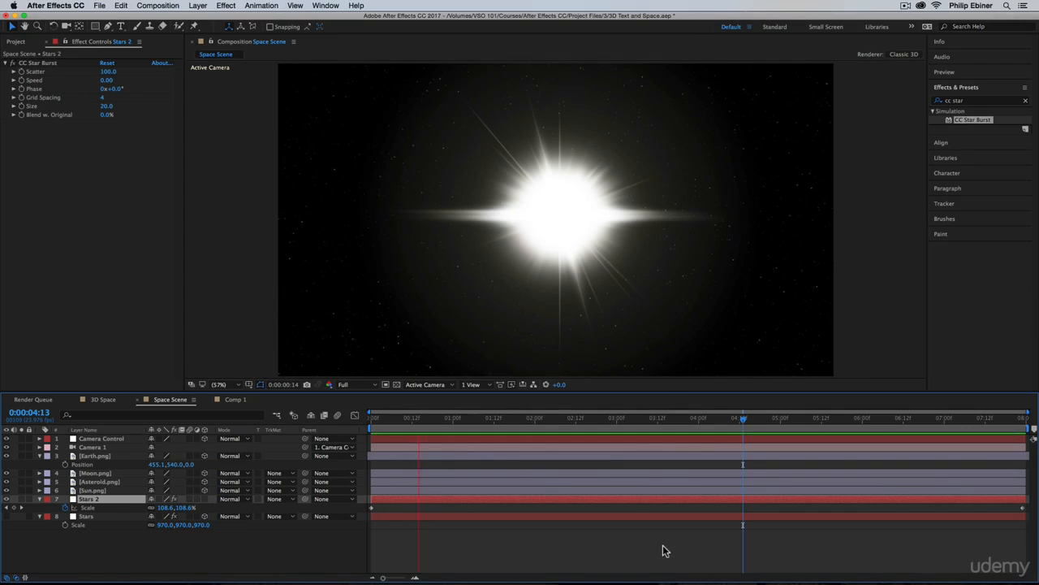